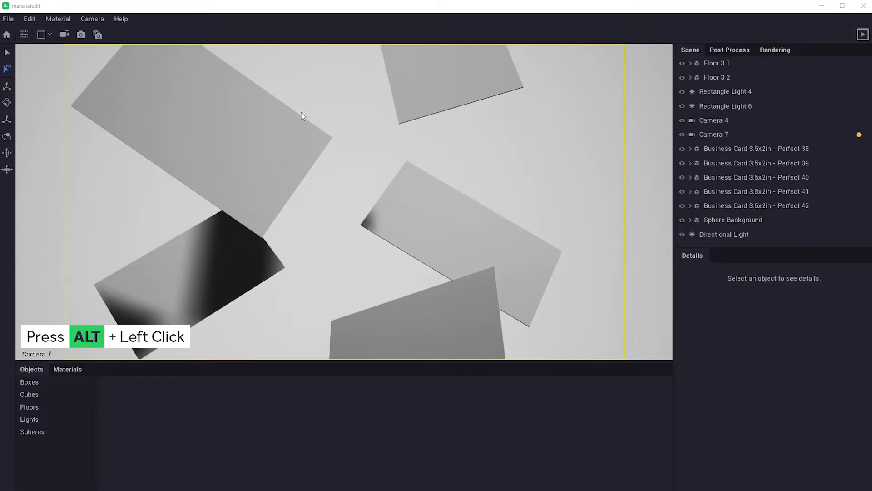
Select the shared Paper Fiber material of the business cards using the material selection tool and the card's material slot
{"action": "left_click", "coordinate": [260, 137], "text": "alt"}
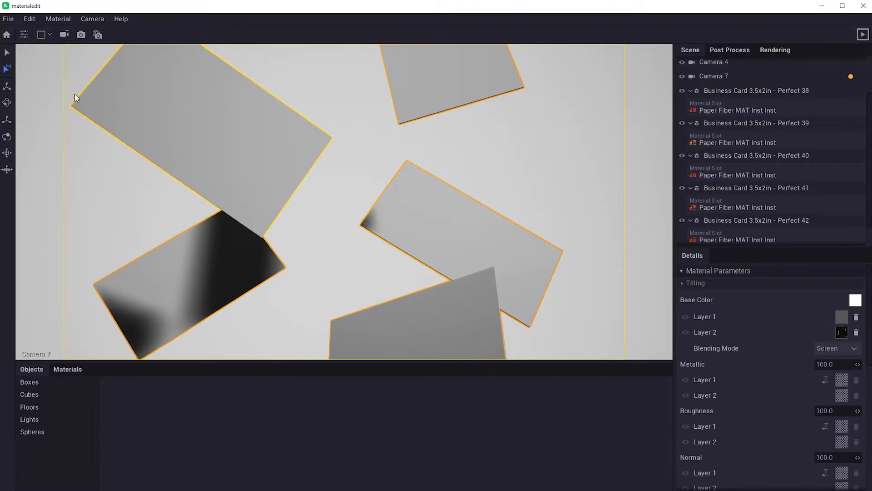
{"action": "left_click", "coordinate": [7, 70]}
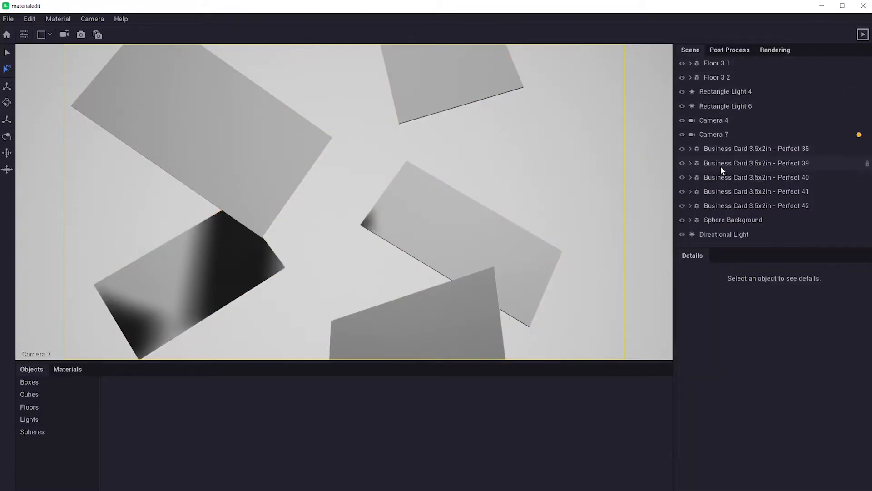
{"action": "left_click", "coordinate": [691, 149]}
{"action": "left_click", "coordinate": [727, 155]}
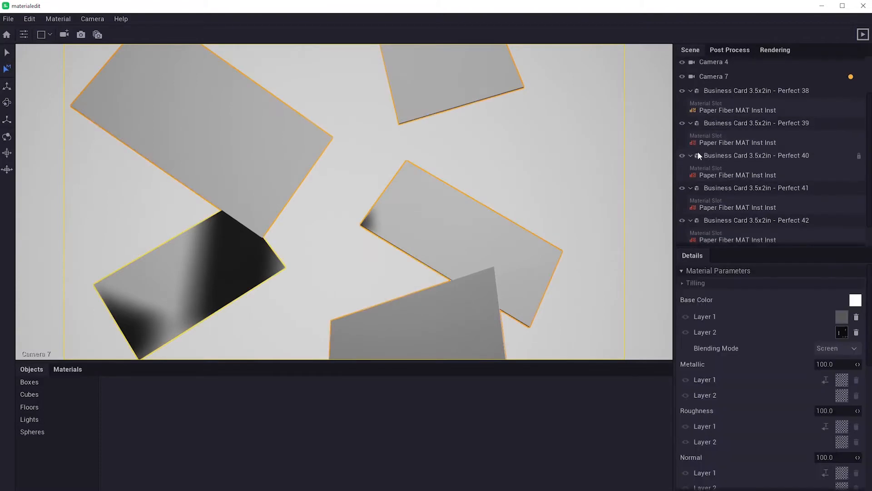
{"action": "left_click", "coordinate": [727, 186]}
{"action": "left_click", "coordinate": [722, 197]}
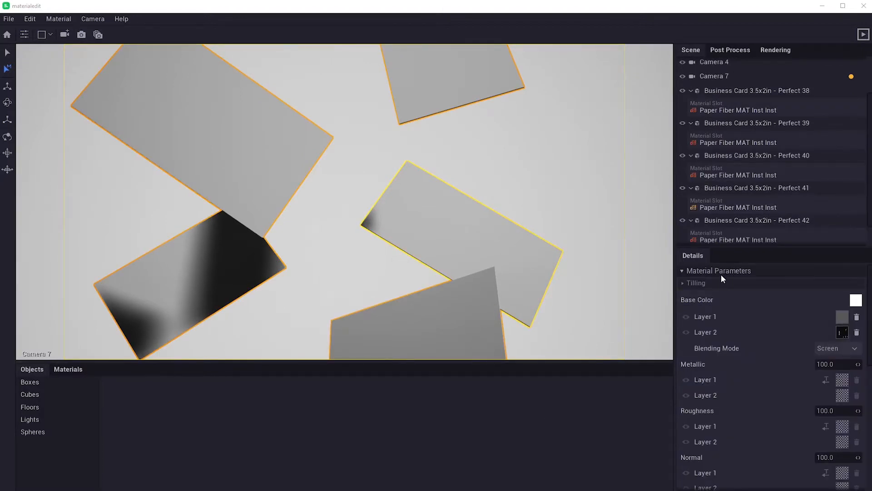
Review the material's tilling and rotation settings for both layers and the parameters below them
{"action": "left_click", "coordinate": [696, 283]}
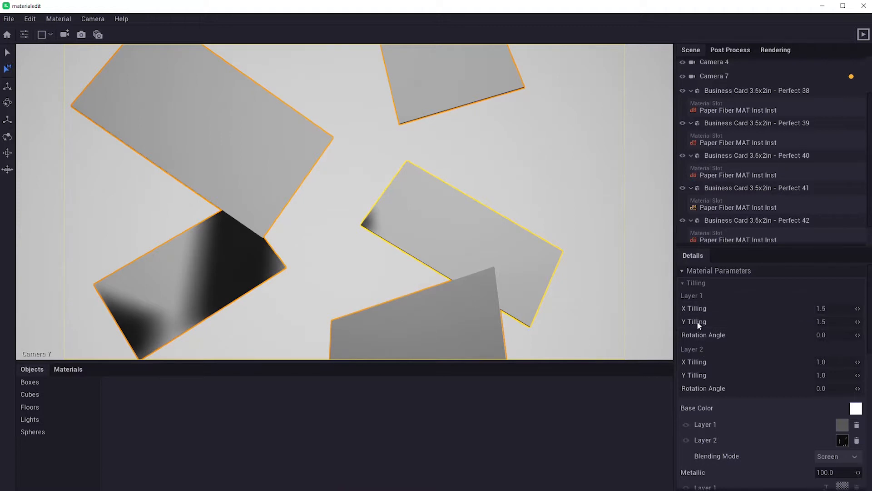
{"action": "scroll", "coordinate": [715, 442], "scroll_direction": "down", "scroll_amount": 3}
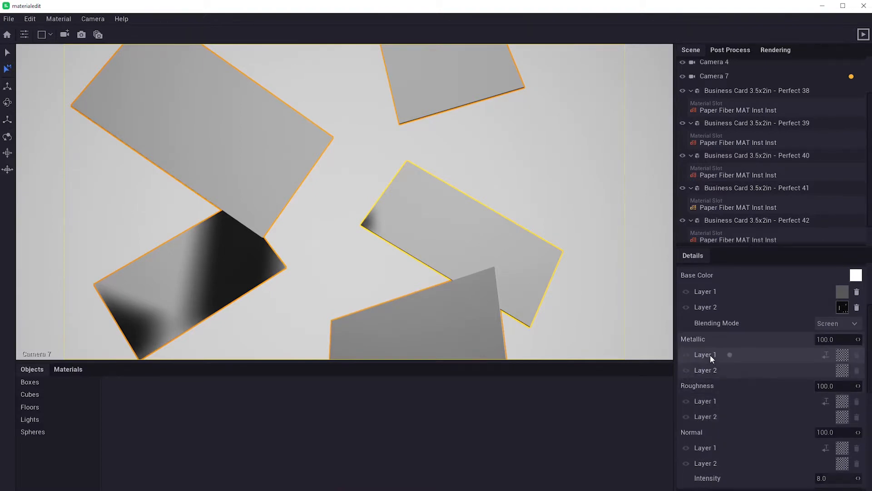
{"action": "scroll", "coordinate": [710, 356], "scroll_direction": "up", "scroll_amount": 3}
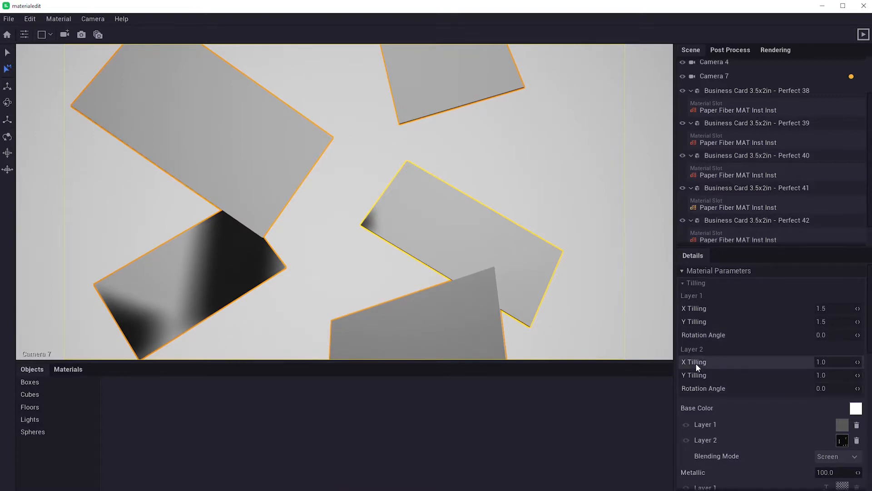
{"action": "left_click", "coordinate": [704, 281]}
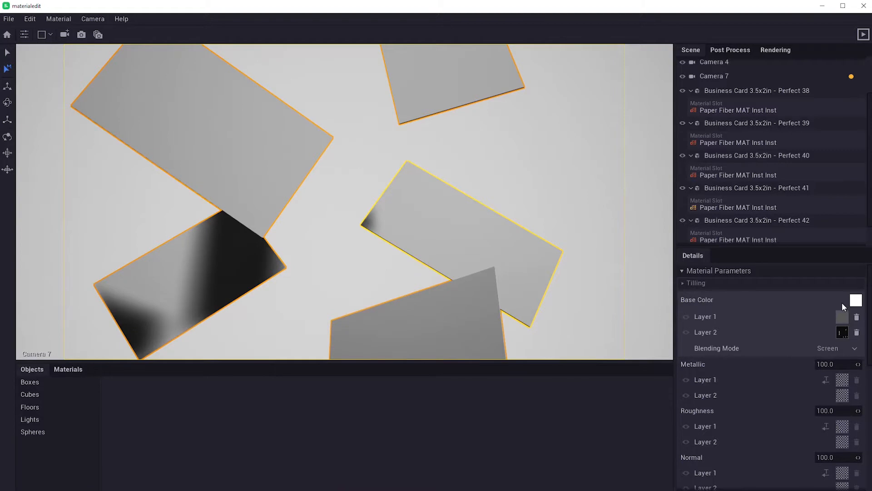
{"action": "left_click", "coordinate": [856, 300]}
{"action": "left_click_drag", "start_coordinate": [286, 186], "coordinate": [286, 169]}
{"action": "left_click", "coordinate": [315, 354]}
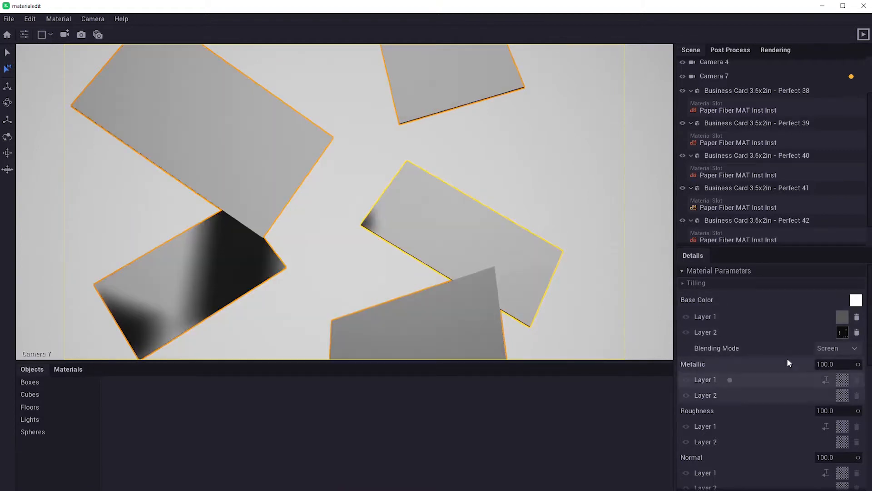
Enable Base Color Layer 1 on the card material and inspect its texture preview and import option
{"action": "left_click", "coordinate": [686, 316]}
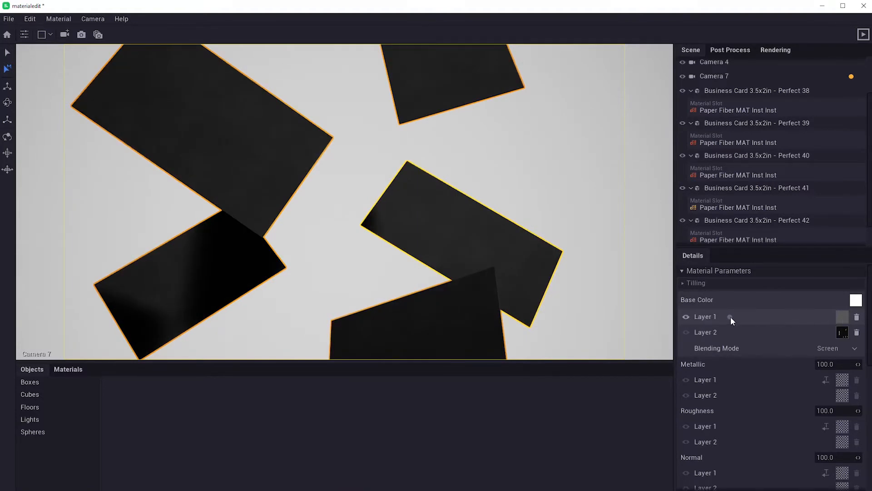
{"action": "left_click", "coordinate": [843, 318]}
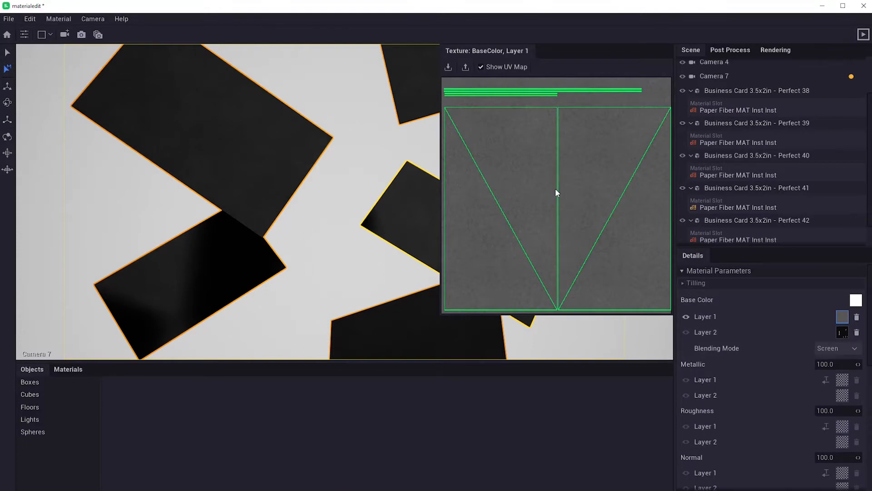
{"action": "left_click", "coordinate": [449, 67]}
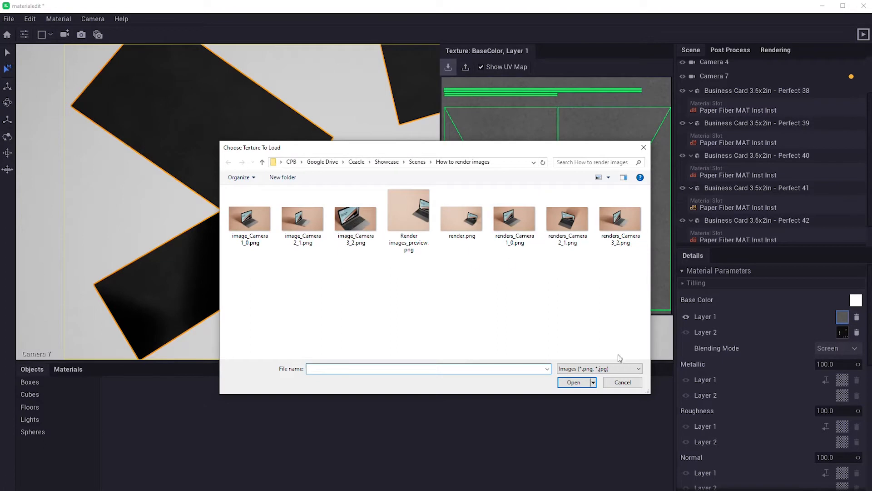
{"action": "left_click", "coordinate": [632, 382]}
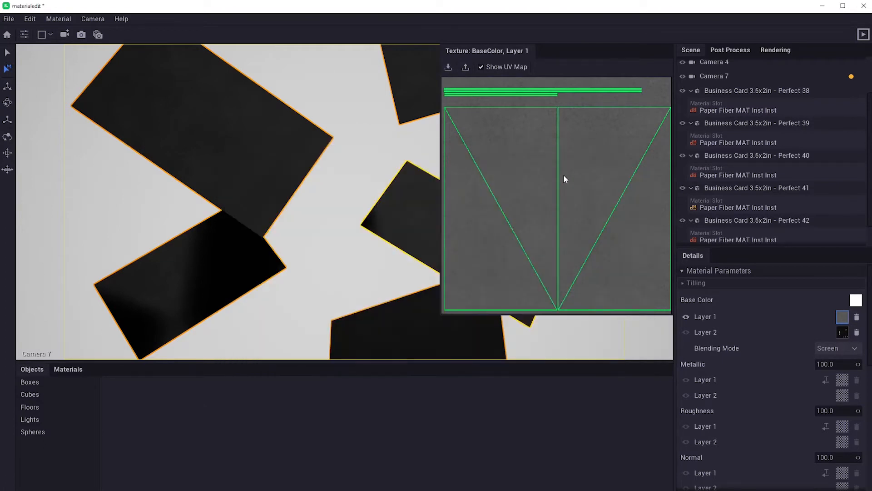
Preview the Base Color Layer 2 texture with the BANDO artwork and enable that layer
{"action": "left_click", "coordinate": [843, 332]}
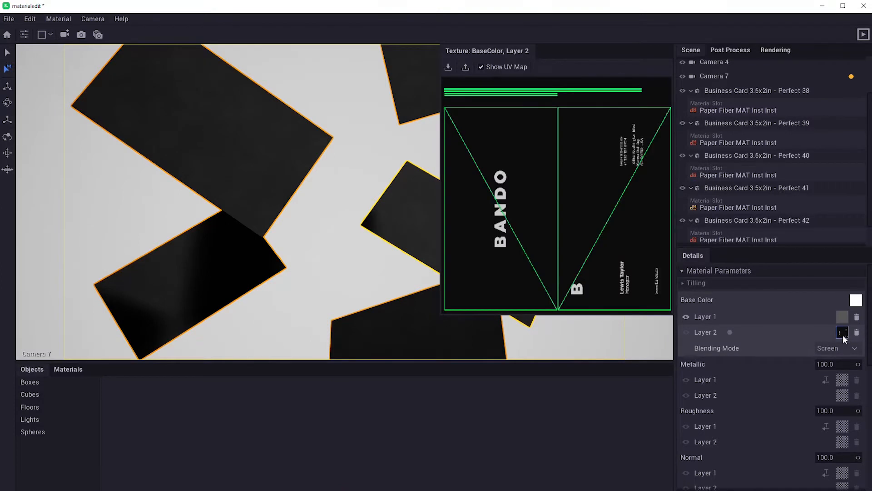
{"action": "left_click", "coordinate": [843, 332]}
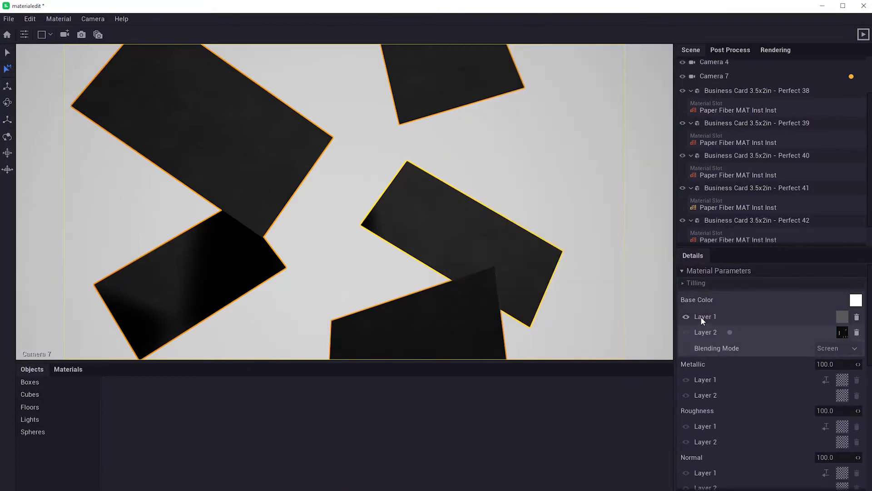
{"action": "left_click", "coordinate": [687, 332]}
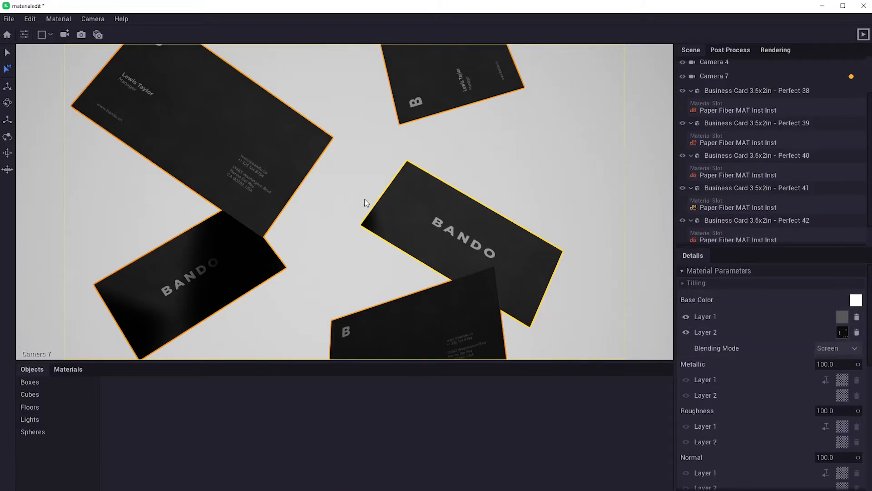
Set the Directional Light's intensity to 10
{"action": "scroll", "coordinate": [773, 127], "scroll_direction": "up", "scroll_amount": 3}
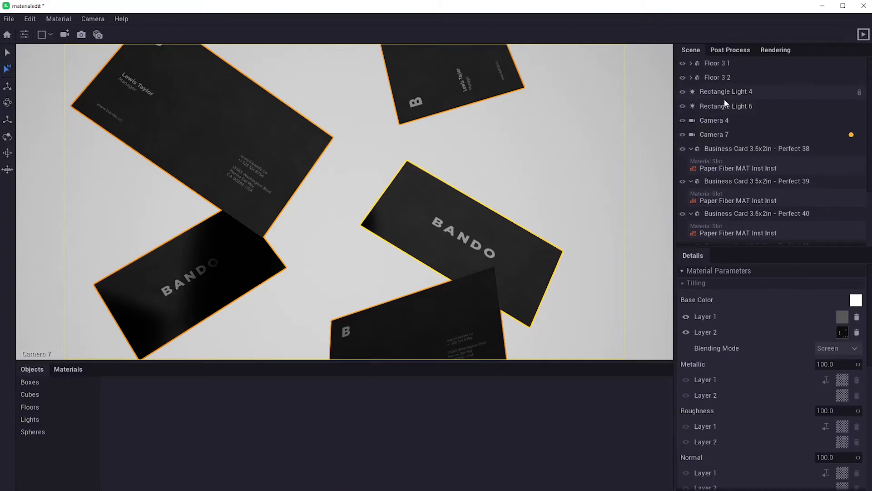
{"action": "scroll", "coordinate": [732, 119], "scroll_direction": "down", "scroll_amount": 3}
{"action": "left_click", "coordinate": [735, 238]}
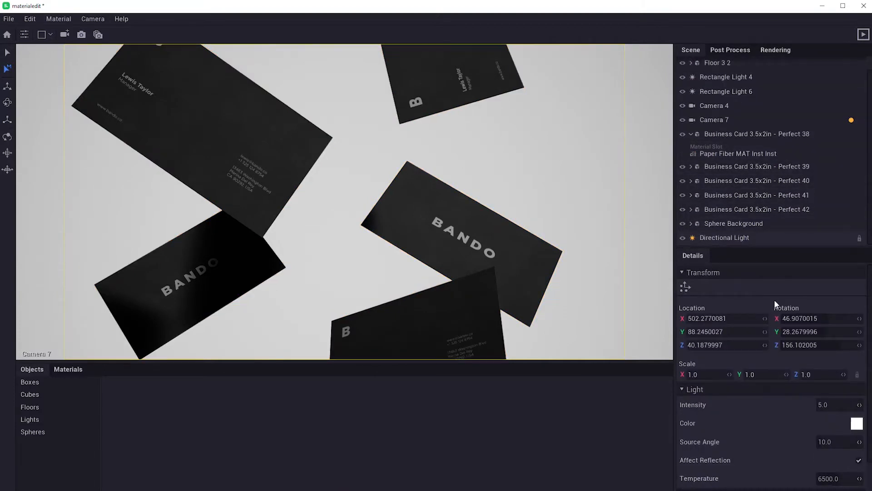
{"action": "scroll", "coordinate": [790, 368], "scroll_direction": "down", "scroll_amount": 2}
{"action": "left_click", "coordinate": [824, 368]}
{"action": "type", "text": "10"}
{"action": "key", "text": "Return"}
Set the intensity of Rectangle Light 4 to 1200
{"action": "scroll", "coordinate": [754, 200], "scroll_direction": "up", "scroll_amount": 1}
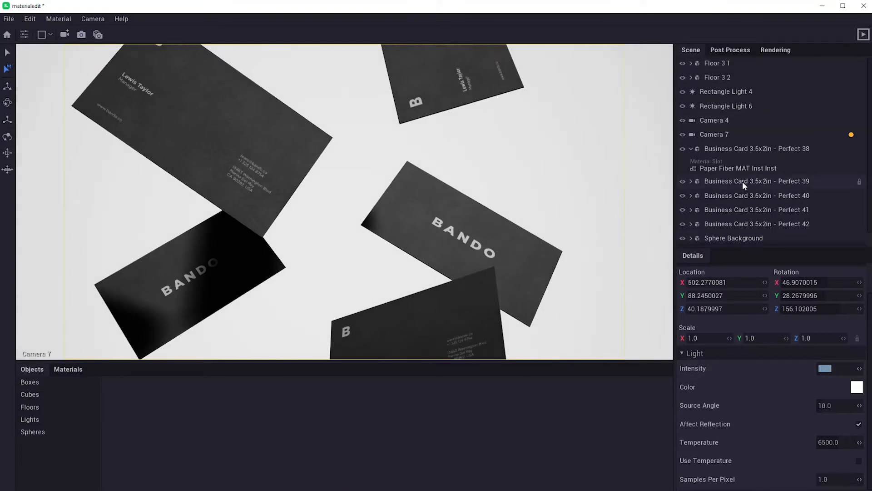
{"action": "left_click", "coordinate": [726, 93]}
{"action": "left_click", "coordinate": [832, 372]}
{"action": "type", "text": "1200"}
{"action": "key", "text": "Return"}
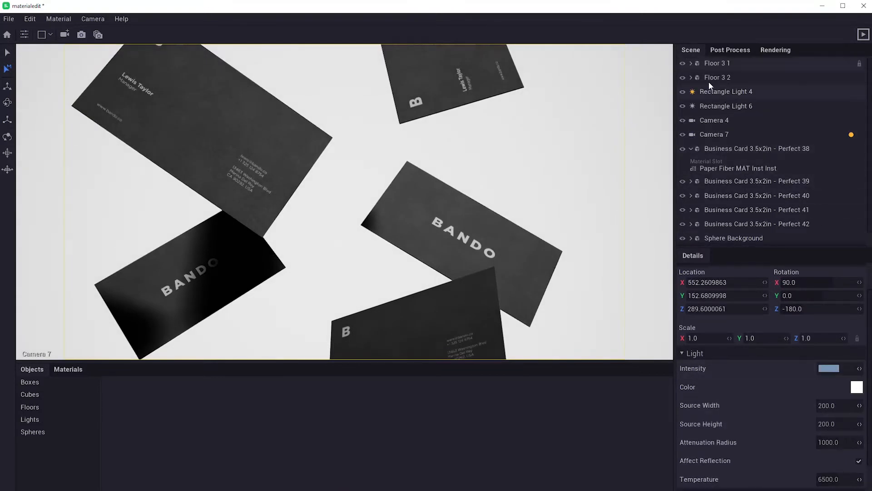
Change the intensity of Rectangle Light 6
{"action": "left_click", "coordinate": [715, 107]}
{"action": "left_click", "coordinate": [832, 369]}
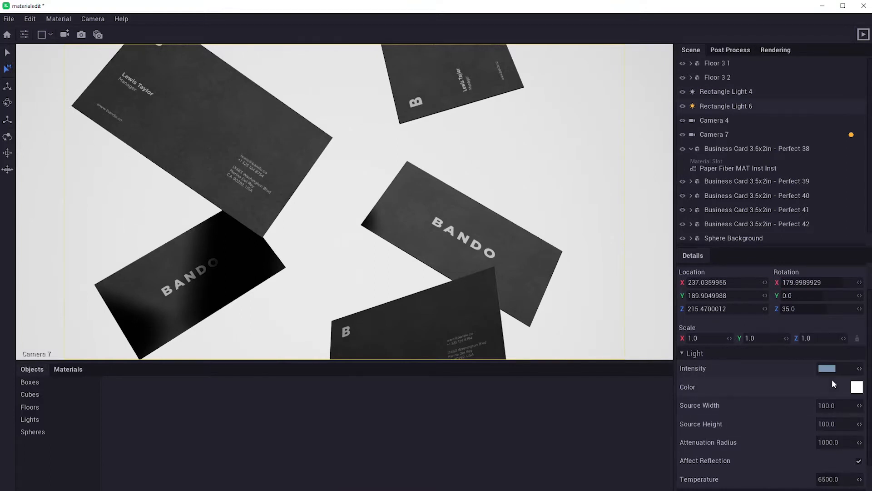
{"action": "type", "text": "200"}
{"action": "key", "text": "BackSpace"}
{"action": "key", "text": "BackSpace"}
{"action": "key", "text": "BackSpace"}
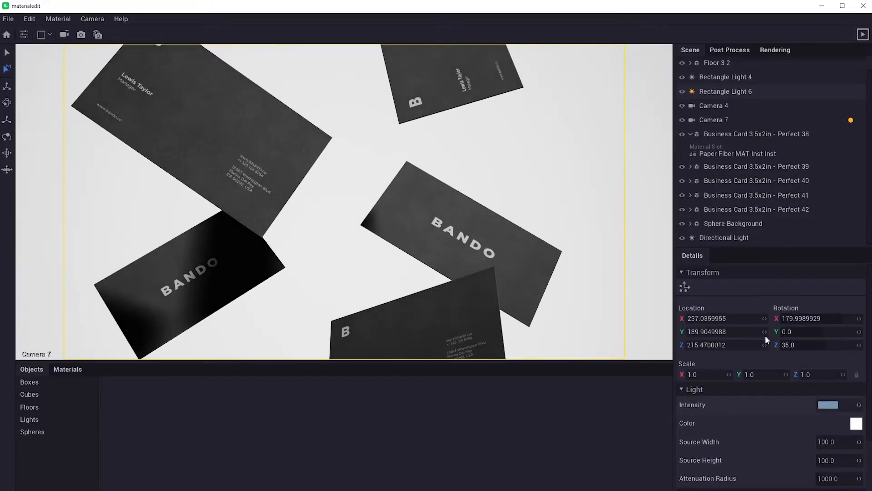
Select the card material again, mark Base Color Layer 1 as the texture target and apply the white BANDO card image to it
{"action": "left_click", "coordinate": [249, 159]}
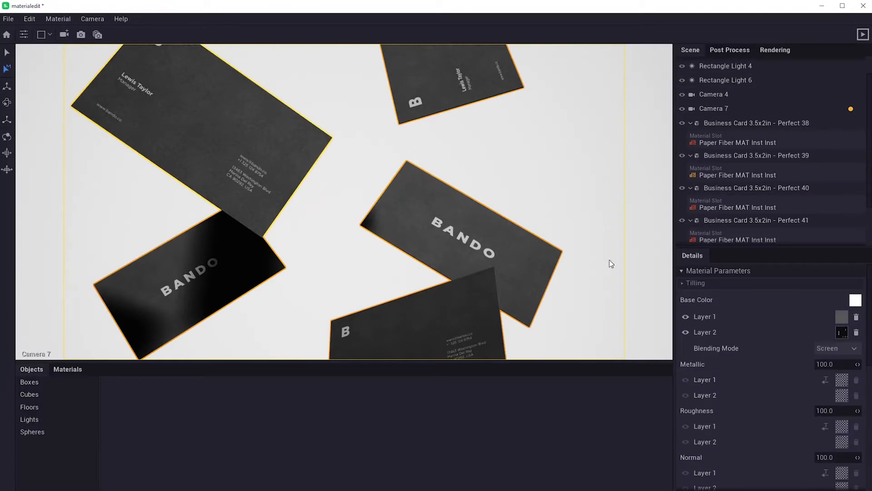
{"action": "left_click", "coordinate": [445, 215]}
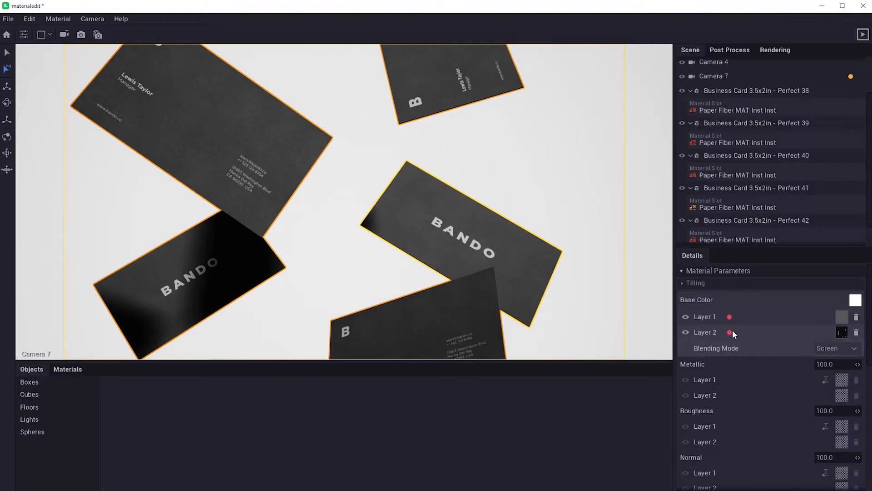
{"action": "left_click", "coordinate": [731, 317]}
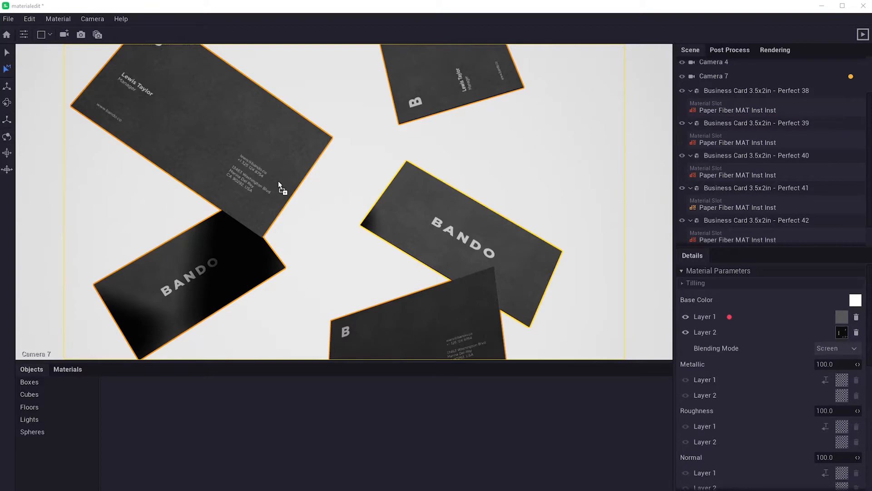
{"action": "left_click_drag", "start_coordinate": [282, 173], "coordinate": [250, 170]}
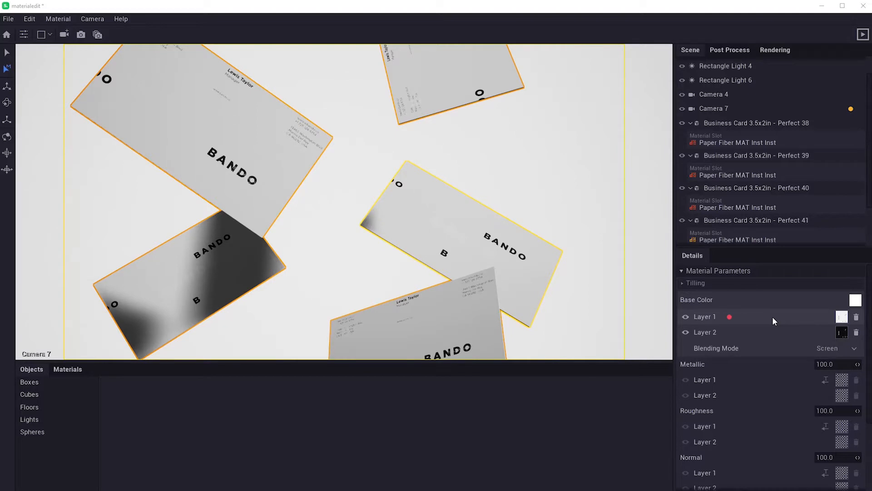
Examine the Base Color Layer 1 texture, the Layer 2 blending mode options and the remaining material parameters
{"action": "left_click", "coordinate": [842, 317]}
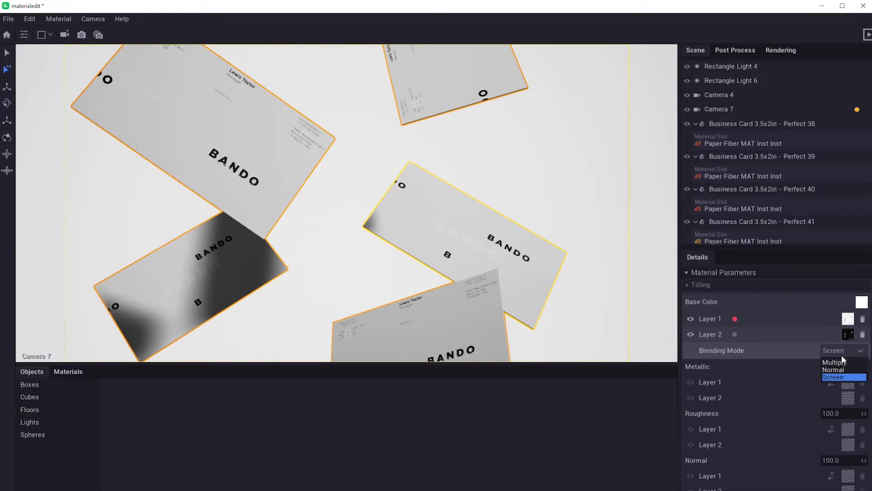
{"action": "left_click", "coordinate": [781, 355]}
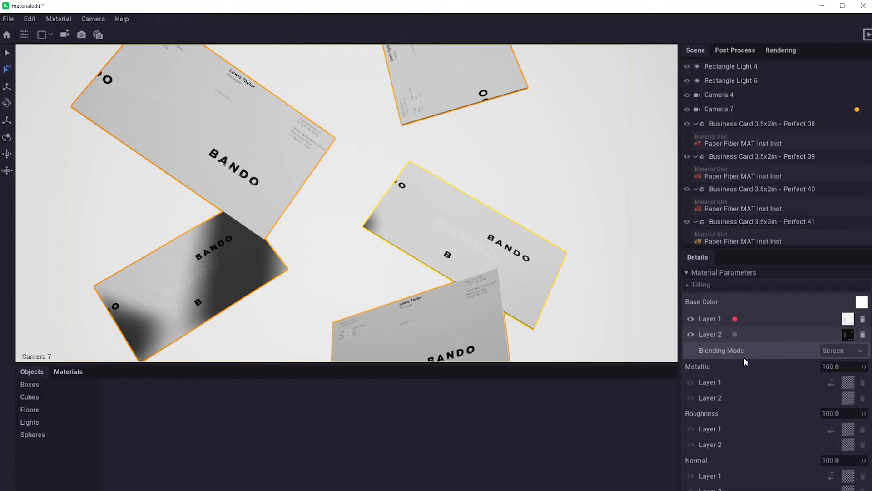
{"action": "scroll", "coordinate": [750, 359], "scroll_direction": "down", "scroll_amount": 1}
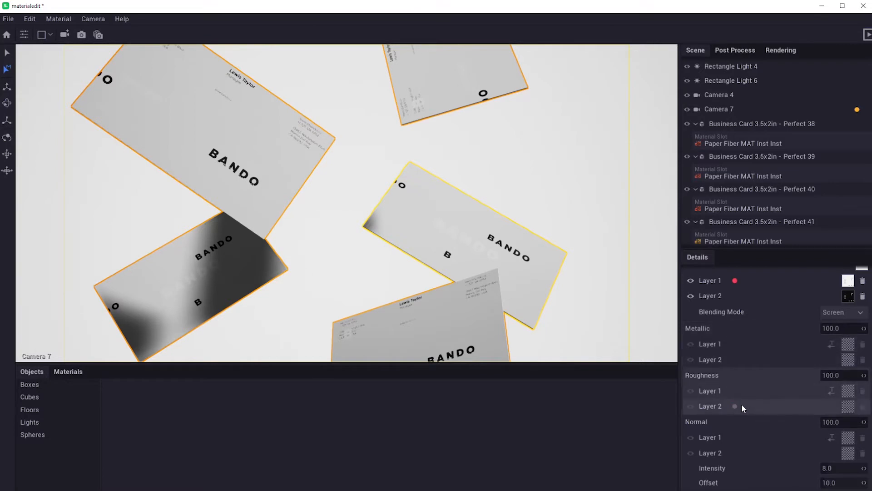
{"action": "scroll", "coordinate": [742, 403], "scroll_direction": "down", "scroll_amount": 2}
{"action": "scroll", "coordinate": [755, 441], "scroll_direction": "up", "scroll_amount": 3}
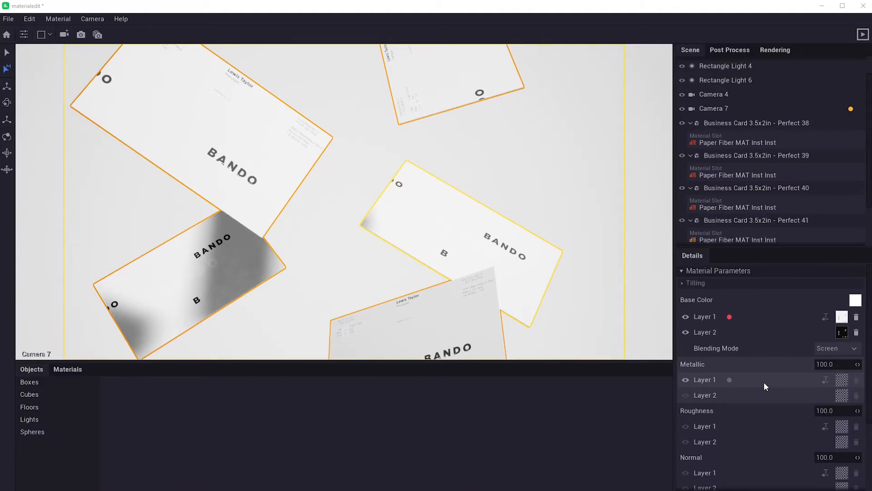
Import the black BANDO card texture into Metallic Layer 1 and restore the default texture of Base Color Layer 1
{"action": "left_click", "coordinate": [842, 380]}
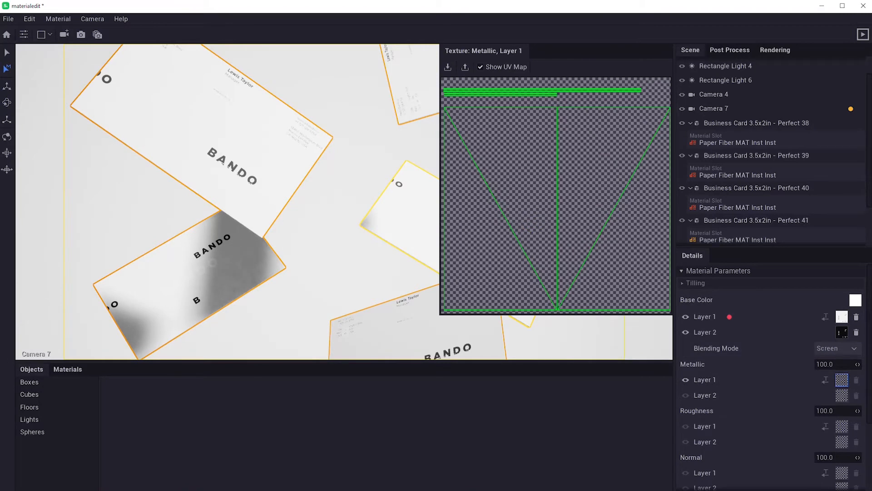
{"action": "left_click_drag", "start_coordinate": [518, 225], "coordinate": [576, 225]}
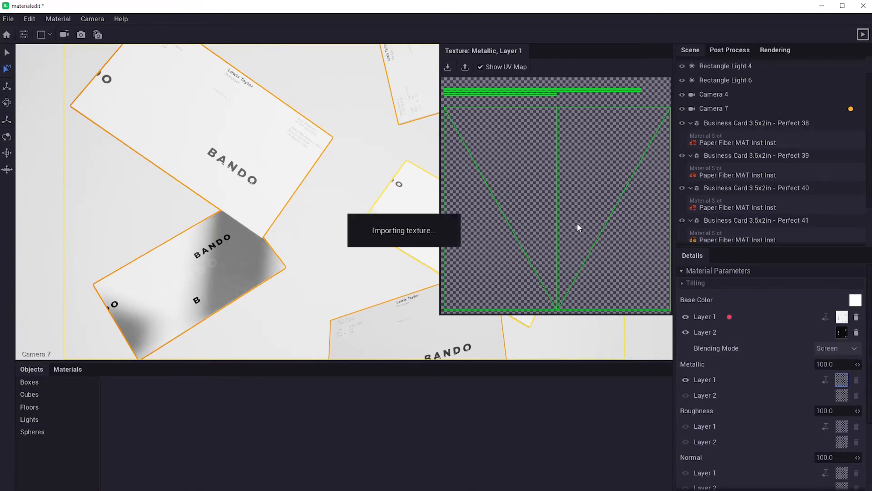
{"action": "left_click", "coordinate": [825, 318]}
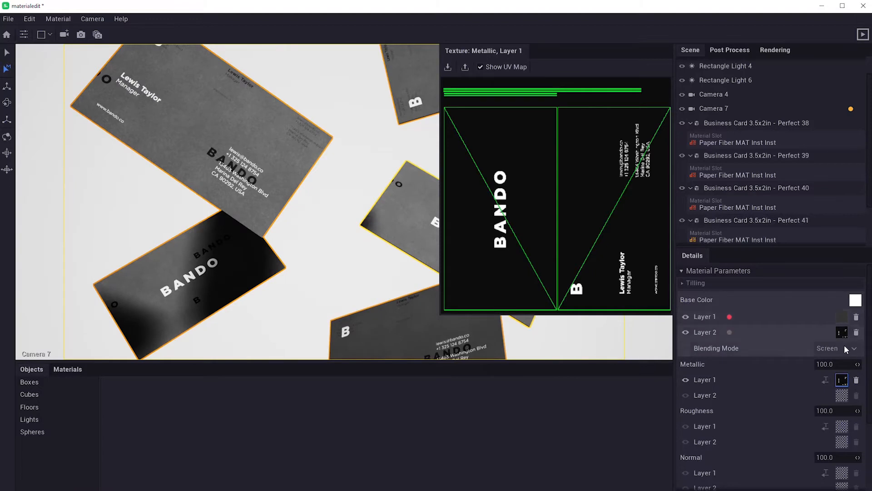
Replace the Metallic Layer 1 texture with the geometric line pattern and inspect it up close on the cards
{"action": "left_click_drag", "start_coordinate": [249, 171], "coordinate": [242, 223]}
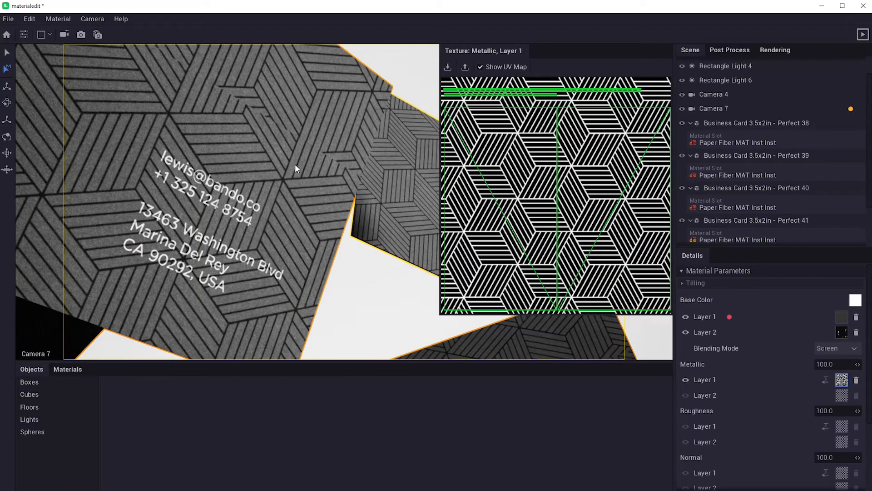
{"action": "left_click_drag", "start_coordinate": [295, 165], "coordinate": [364, 184]}
{"action": "scroll", "coordinate": [364, 182], "scroll_direction": "down", "scroll_amount": 2}
{"action": "scroll", "coordinate": [365, 182], "scroll_direction": "up", "scroll_amount": 2}
{"action": "scroll", "coordinate": [364, 184], "scroll_direction": "down", "scroll_amount": 1}
{"action": "scroll", "coordinate": [358, 184], "scroll_direction": "up", "scroll_amount": 1}
{"action": "left_click", "coordinate": [274, 177]}
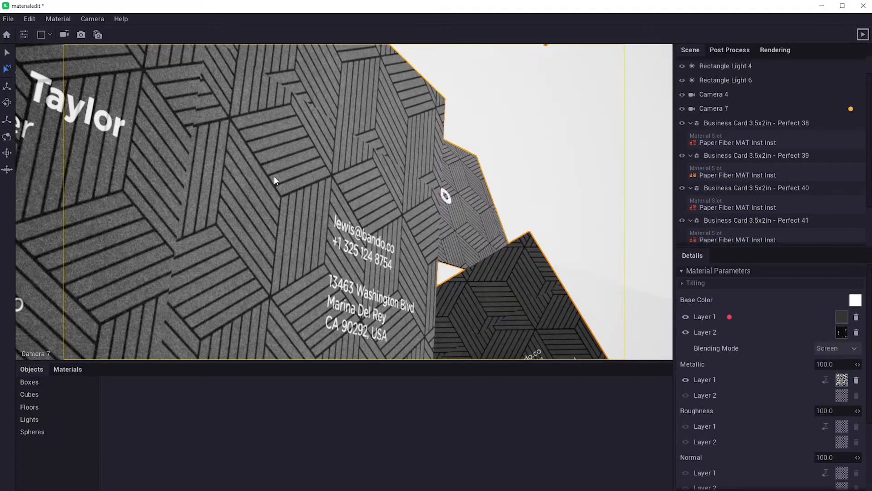
Open the Metallic Layer 1 texture, hide that layer and reduce the Metallic value to 64.5
{"action": "left_click_drag", "start_coordinate": [269, 174], "coordinate": [336, 179]}
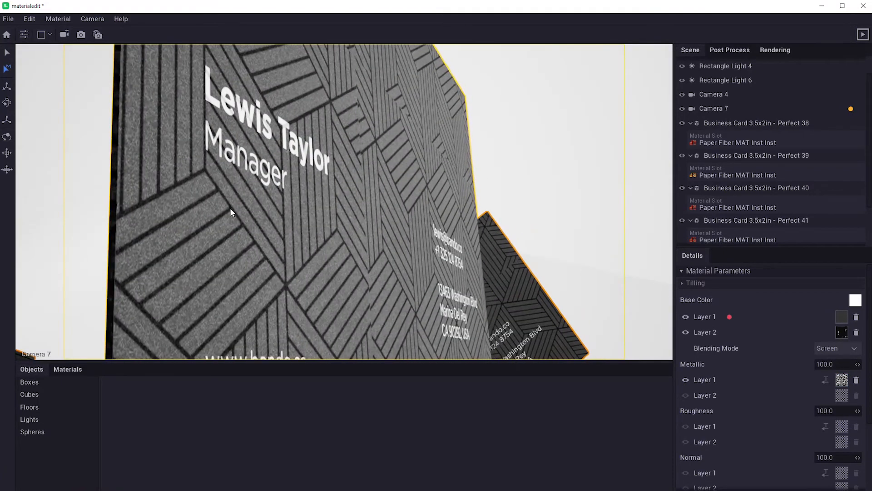
{"action": "left_click_drag", "start_coordinate": [180, 209], "coordinate": [454, 246]}
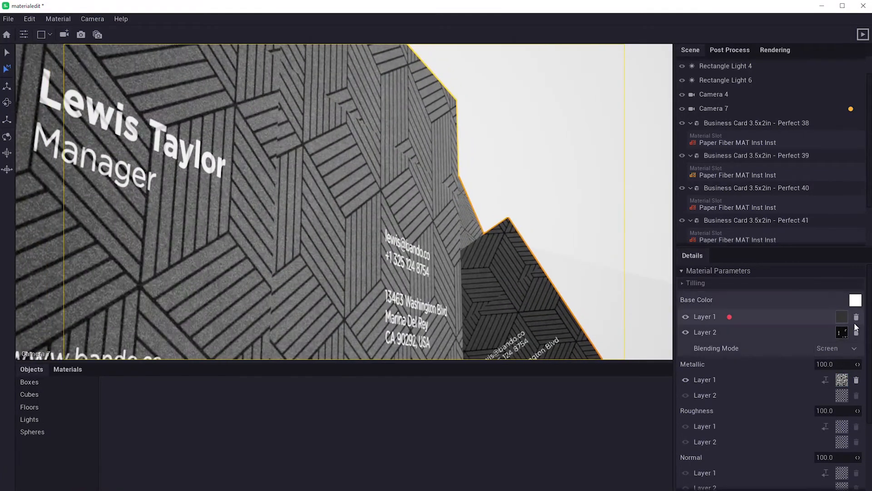
{"action": "left_click", "coordinate": [843, 380]}
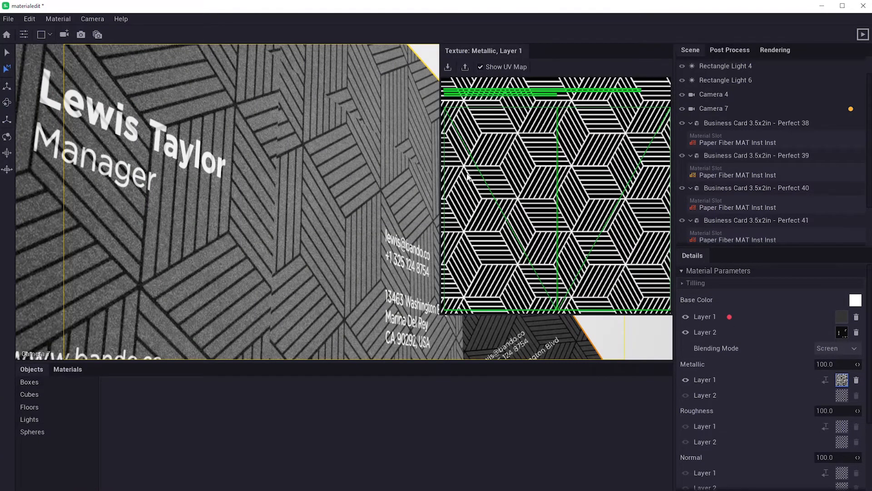
{"action": "left_click_drag", "start_coordinate": [857, 364], "coordinate": [839, 364]}
{"action": "left_click", "coordinate": [685, 380]}
{"action": "scroll", "coordinate": [343, 211], "scroll_direction": "down", "scroll_amount": 5}
{"action": "left_click_drag", "start_coordinate": [343, 211], "coordinate": [307, 211]}
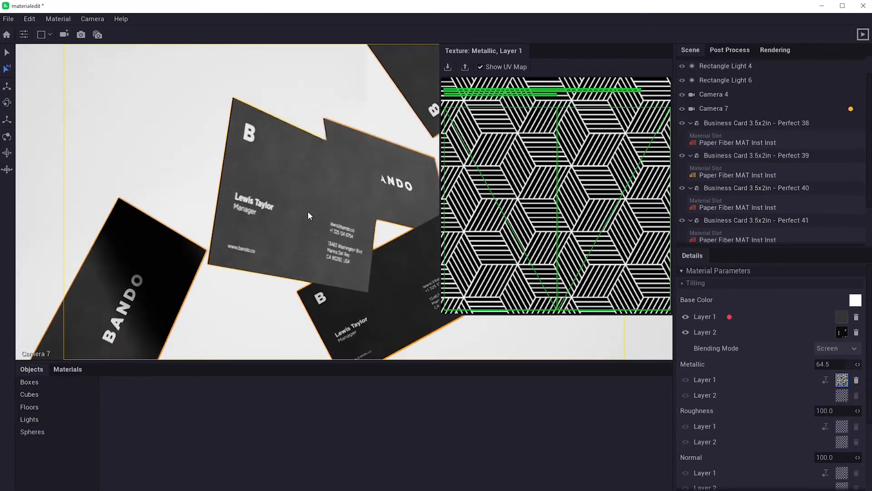
Set Metallic to 85.5, show Metallic Layer 1 again and inspect the line pattern up close on the cards
{"action": "scroll", "coordinate": [307, 210], "scroll_direction": "up", "scroll_amount": 5}
{"action": "mouse_move", "coordinate": [844, 364]}
{"action": "left_mouse_down"}
{"action": "mouse_move", "coordinate": [832, 364]}
{"action": "mouse_move", "coordinate": [856, 365]}
{"action": "left_mouse_up"}
{"action": "scroll", "coordinate": [293, 256], "scroll_direction": "down", "scroll_amount": 5}
{"action": "left_click_drag", "start_coordinate": [294, 255], "coordinate": [195, 233]}
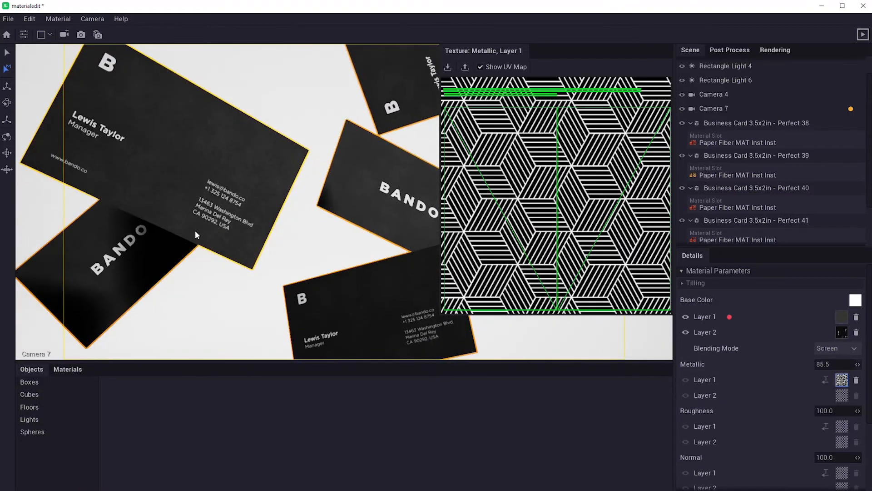
{"action": "left_click", "coordinate": [686, 380]}
{"action": "left_click_drag", "start_coordinate": [339, 239], "coordinate": [280, 190]}
{"action": "left_click_drag", "start_coordinate": [184, 178], "coordinate": [254, 187]}
{"action": "scroll", "coordinate": [228, 191], "scroll_direction": "up", "scroll_amount": 5}
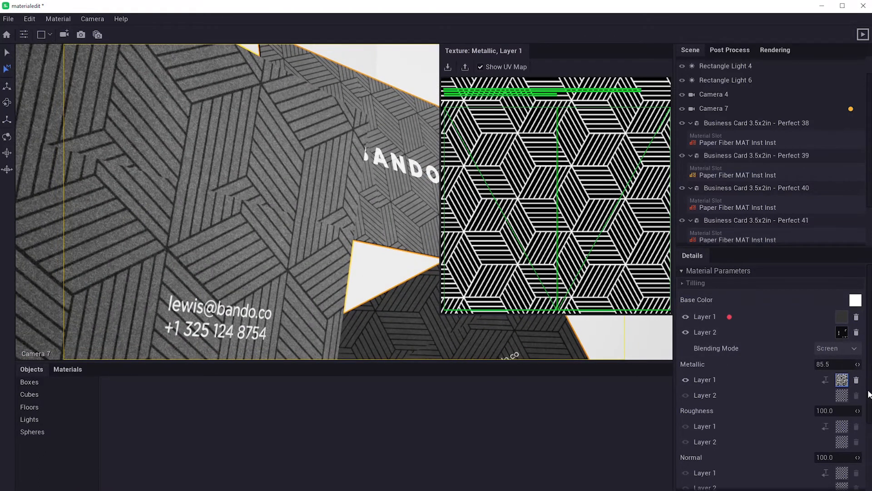
Try Roughness at 21, check the cards from farther away and settle on 36.5
{"action": "left_click_drag", "start_coordinate": [840, 410], "coordinate": [768, 410]}
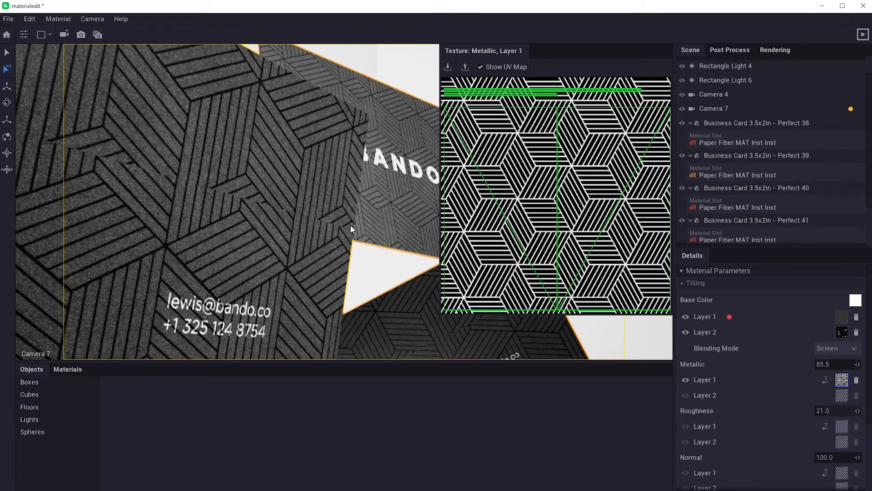
{"action": "scroll", "coordinate": [407, 208], "scroll_direction": "down", "scroll_amount": 8}
{"action": "left_click_drag", "start_coordinate": [383, 208], "coordinate": [334, 293]}
{"action": "mouse_move", "coordinate": [822, 411]}
{"action": "left_mouse_down"}
{"action": "mouse_move", "coordinate": [840, 410]}
{"action": "mouse_move", "coordinate": [829, 411]}
{"action": "left_mouse_up"}
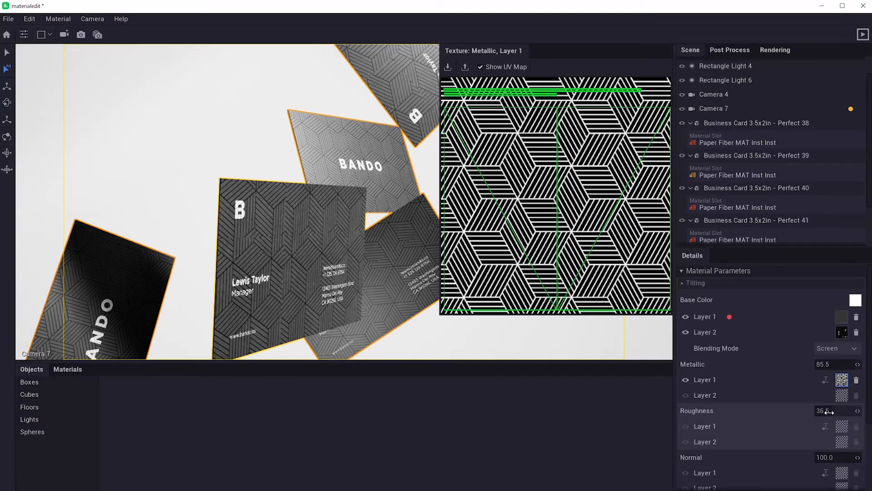
Enable Roughness Layer 1 and import the white geometric pattern with thin black lines as its texture
{"action": "left_click", "coordinate": [686, 426]}
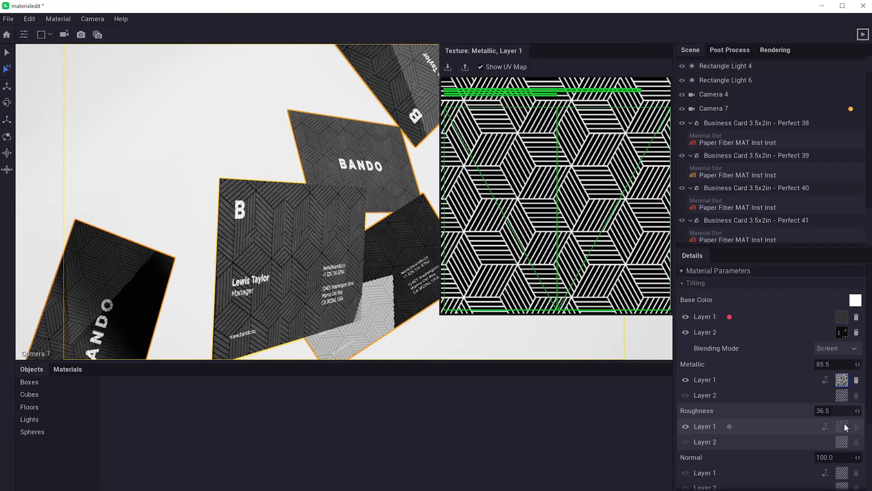
{"action": "left_click", "coordinate": [843, 426]}
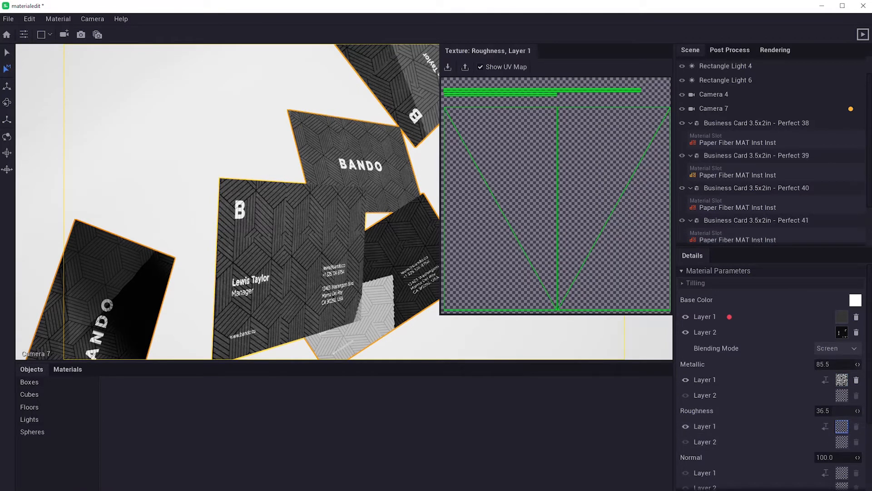
{"action": "left_click_drag", "start_coordinate": [540, 201], "coordinate": [540, 201]}
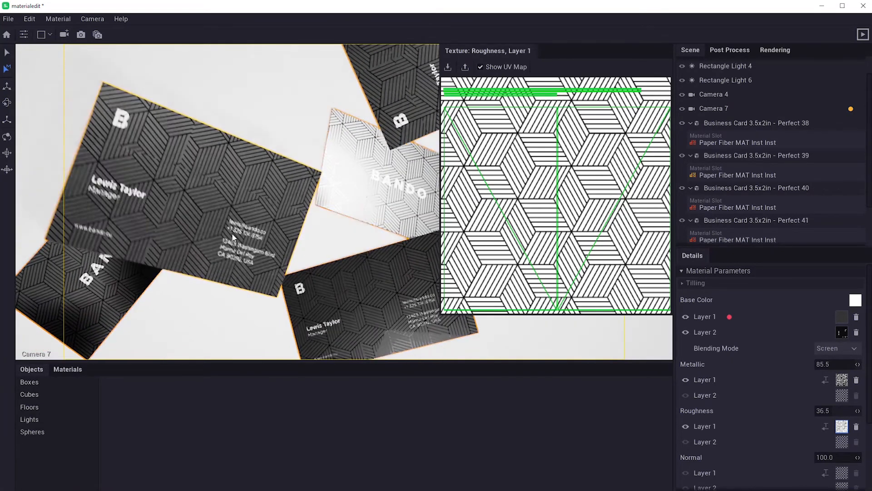
Enable Normal Layer 1 and import the light purple-blue normal map as its texture
{"action": "scroll", "coordinate": [773, 352], "scroll_direction": "down", "scroll_amount": 2}
{"action": "scroll", "coordinate": [772, 352], "scroll_direction": "down", "scroll_amount": 3}
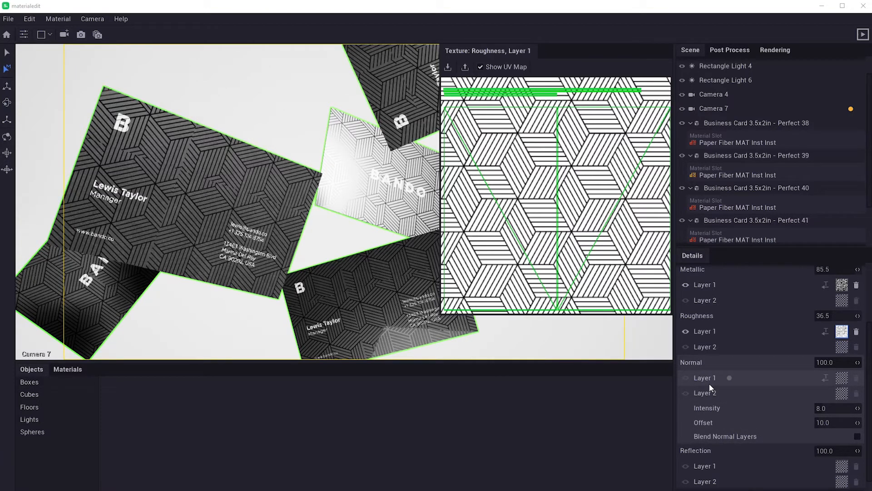
{"action": "left_click", "coordinate": [686, 377]}
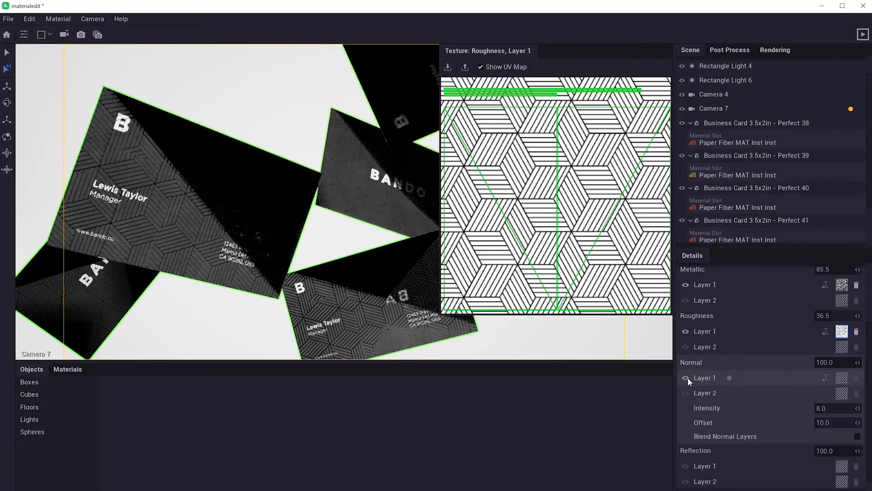
{"action": "left_click", "coordinate": [841, 379]}
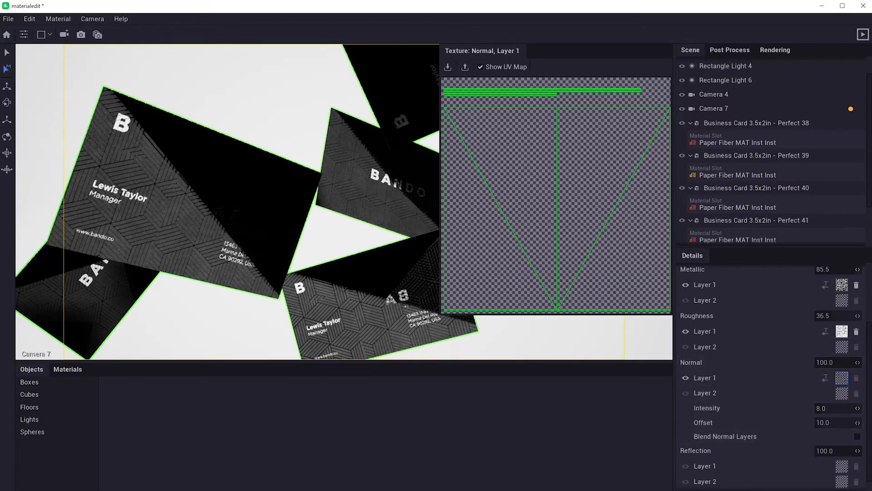
{"action": "left_click_drag", "start_coordinate": [527, 189], "coordinate": [527, 189]}
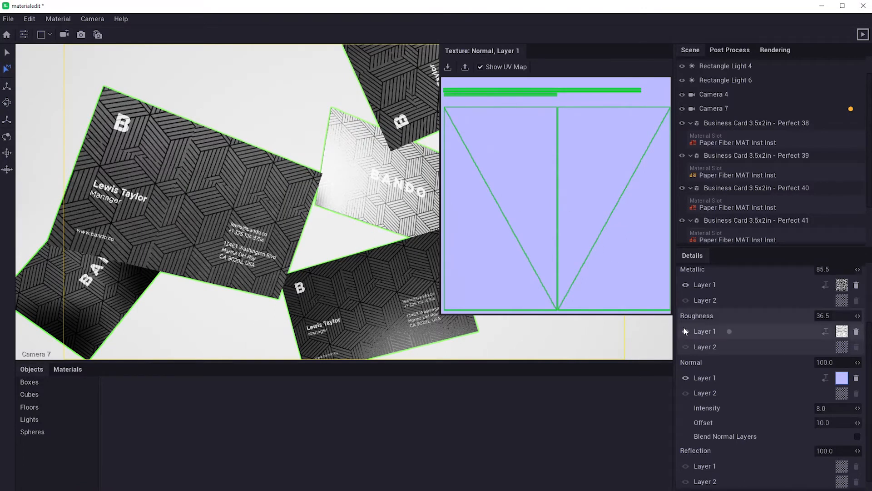
Hide Layer 1 of both Metallic and Roughness, and set Metallic to 72 and Roughness to 44
{"action": "left_click", "coordinate": [685, 284]}
{"action": "scroll", "coordinate": [729, 325], "scroll_direction": "up", "scroll_amount": 1}
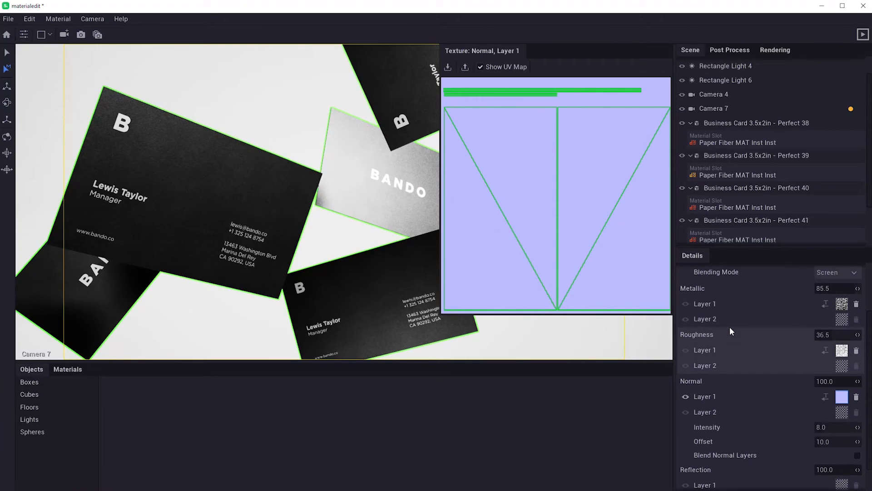
{"action": "left_click", "coordinate": [839, 289]}
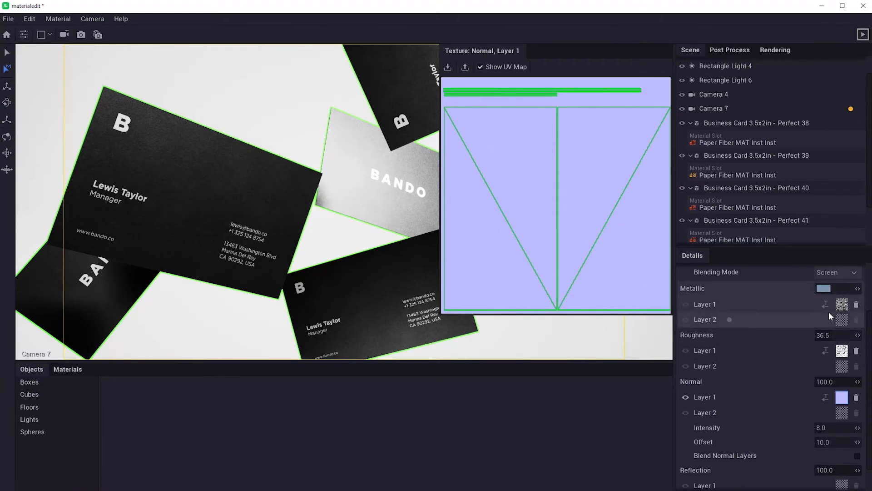
{"action": "type", "text": "100"}
{"action": "key", "text": "Return"}
{"action": "left_click_drag", "start_coordinate": [860, 288], "coordinate": [847, 288]}
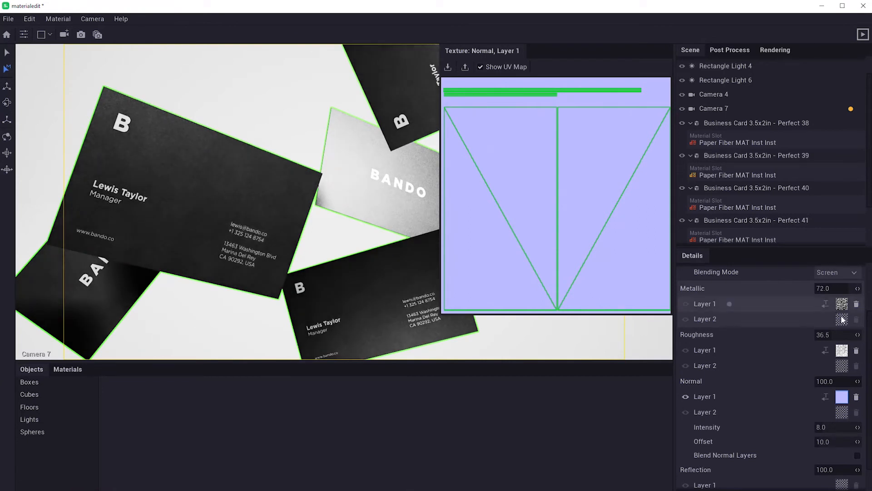
{"action": "left_click_drag", "start_coordinate": [830, 334], "coordinate": [835, 334]}
Switch the Normal channel from Layer 1 to Layer 2, importing the white geometric line pattern as the Layer 2 texture
{"action": "scroll", "coordinate": [775, 327], "scroll_direction": "down", "scroll_amount": 1}
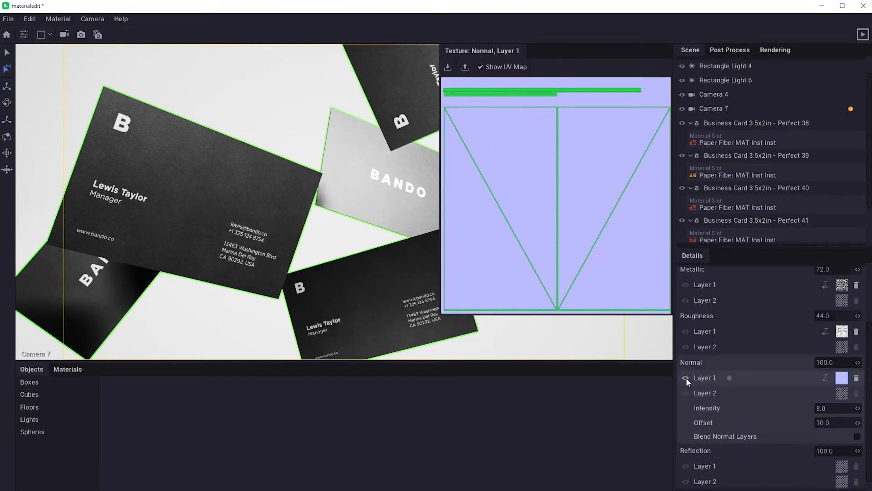
{"action": "left_click", "coordinate": [841, 394]}
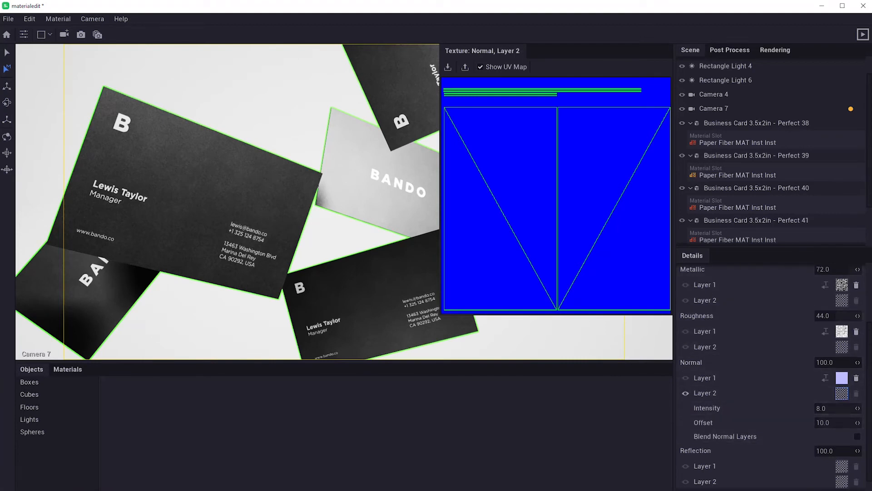
{"action": "left_click_drag", "start_coordinate": [398, 215], "coordinate": [490, 221]}
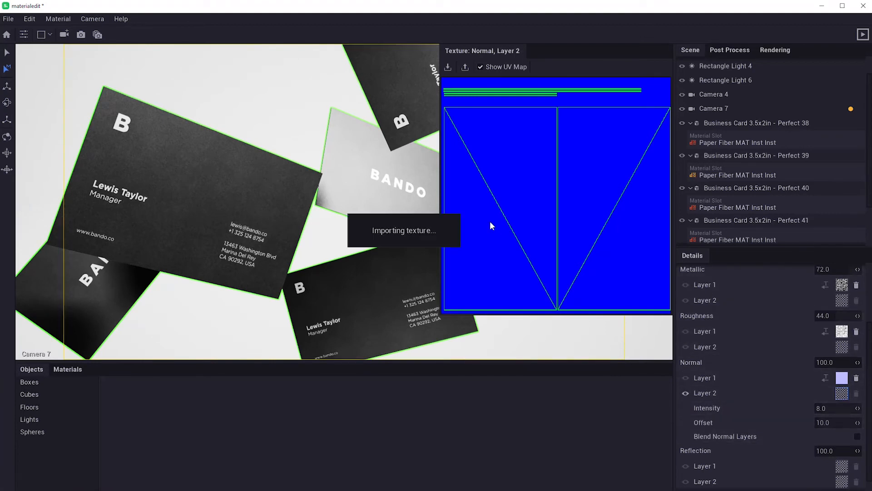
{"action": "left_click_drag", "start_coordinate": [260, 217], "coordinate": [354, 180]}
{"action": "scroll", "coordinate": [240, 149], "scroll_direction": "up", "scroll_amount": 5}
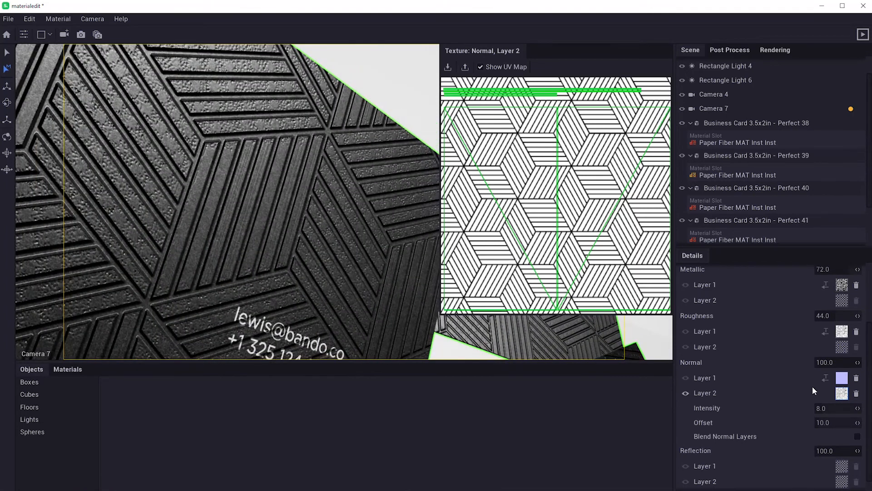
Set the Normal intensity to 1.0 and enable Blend Normal Layers
{"action": "left_click", "coordinate": [836, 408]}
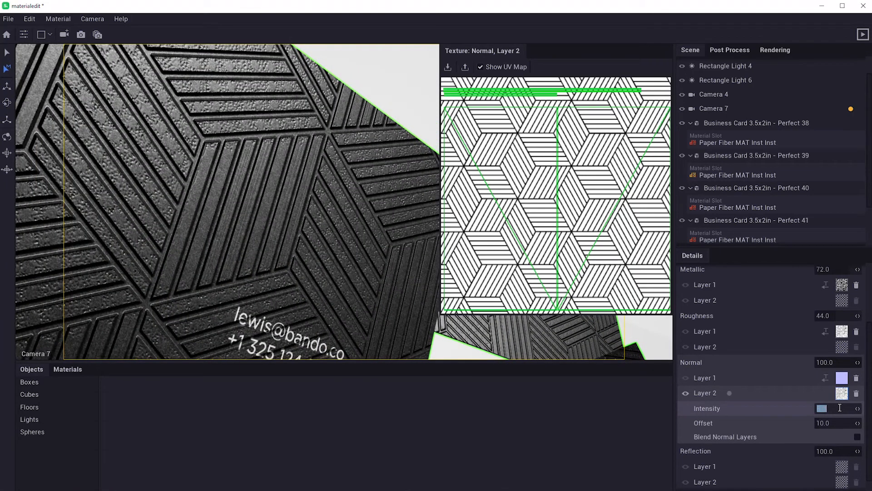
{"action": "type", "text": "4"}
{"action": "key", "text": "Return"}
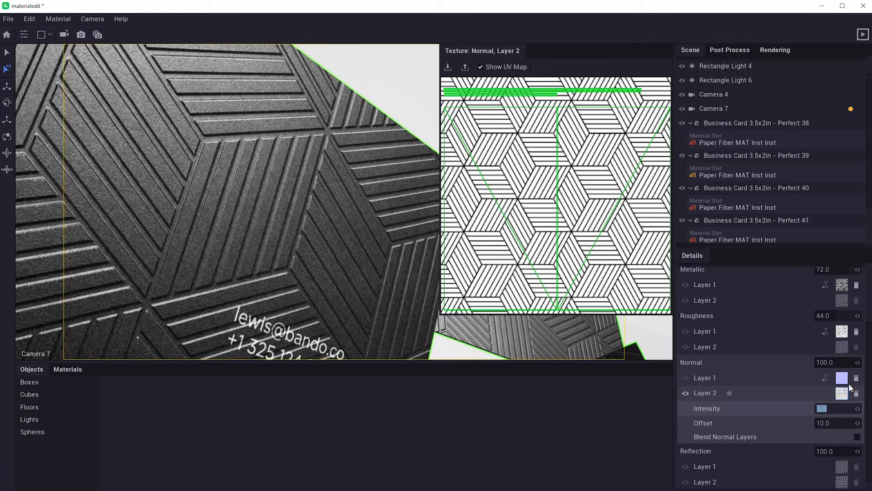
{"action": "left_click", "coordinate": [763, 426]}
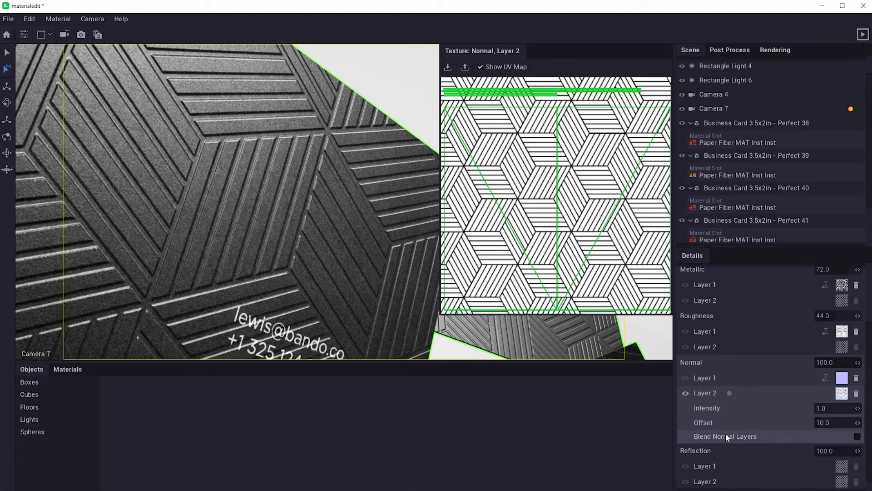
{"action": "left_click", "coordinate": [849, 437]}
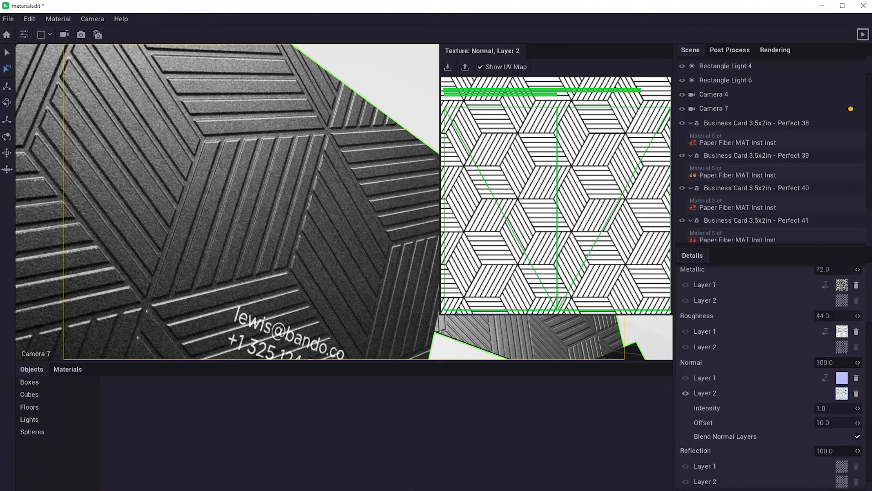
Replace the Normal Layer 2 texture with the grey grain image and raise the intensity to 6.77, inspecting the card surface
{"action": "left_click_drag", "start_coordinate": [148, 348], "coordinate": [570, 278]}
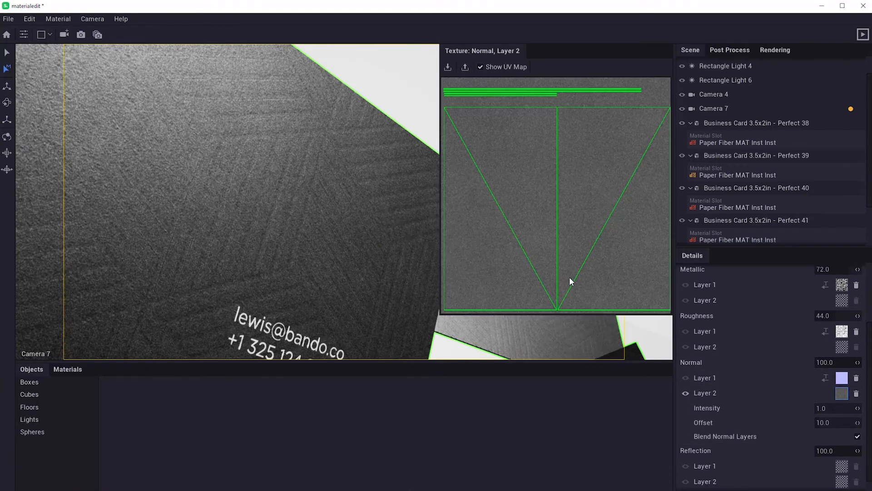
{"action": "left_click_drag", "start_coordinate": [330, 236], "coordinate": [342, 247]}
{"action": "left_click_drag", "start_coordinate": [824, 408], "coordinate": [851, 408]}
{"action": "left_click_drag", "start_coordinate": [258, 216], "coordinate": [335, 222]}
{"action": "scroll", "coordinate": [235, 213], "scroll_direction": "down", "scroll_amount": 5}
{"action": "scroll", "coordinate": [228, 235], "scroll_direction": "up", "scroll_amount": 5}
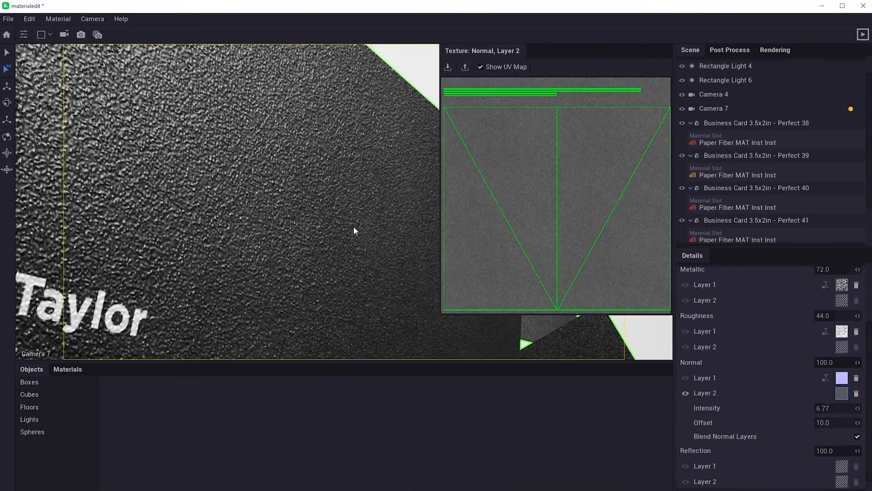
Reduce the Normal intensity to 2.0 for a subtler paper grain
{"action": "left_click_drag", "start_coordinate": [843, 409], "coordinate": [825, 408]}
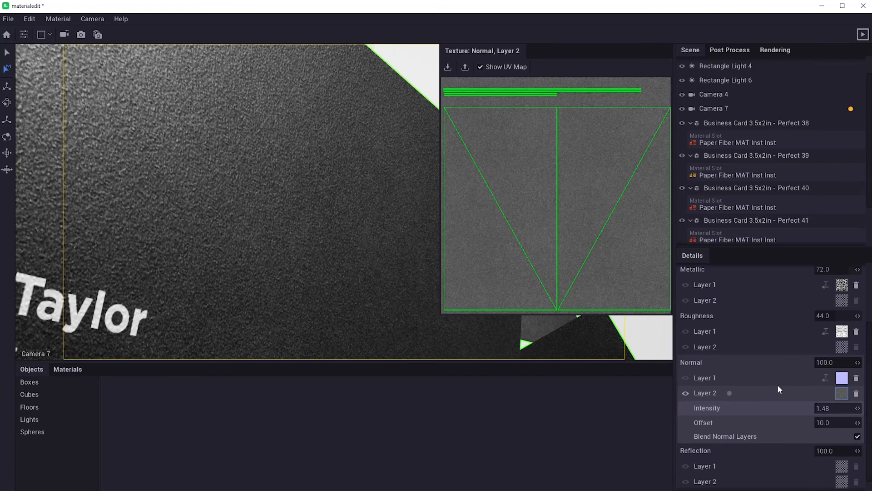
{"action": "left_click", "coordinate": [838, 410]}
{"action": "type", "text": "2"}
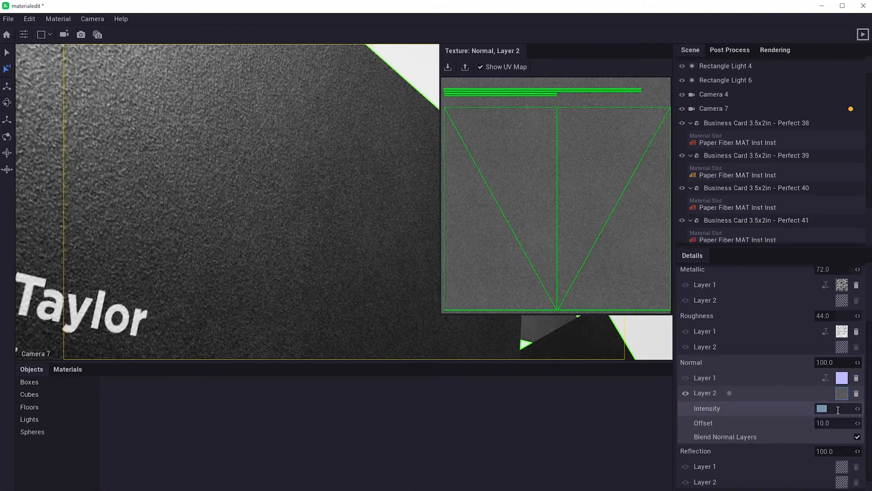
{"action": "key", "text": "Return"}
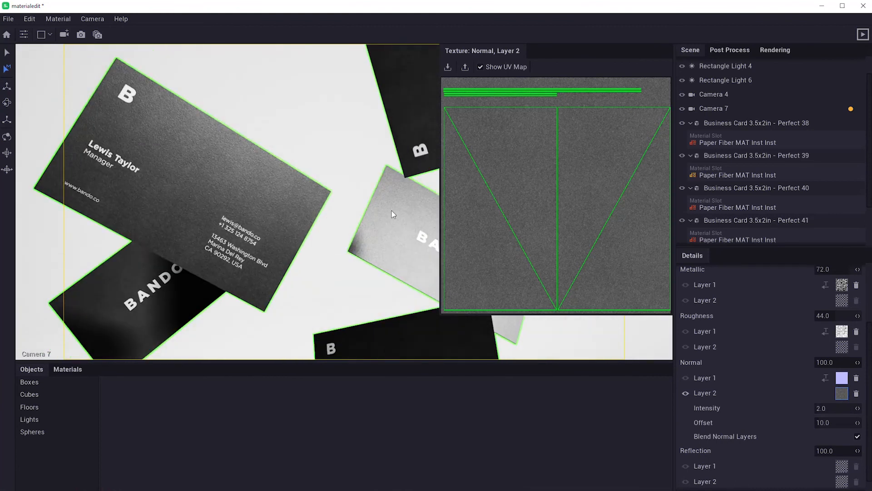
Close the Normal Layer 2 texture preview, review all the cards and select the white floor behind them
{"action": "left_click", "coordinate": [305, 187]}
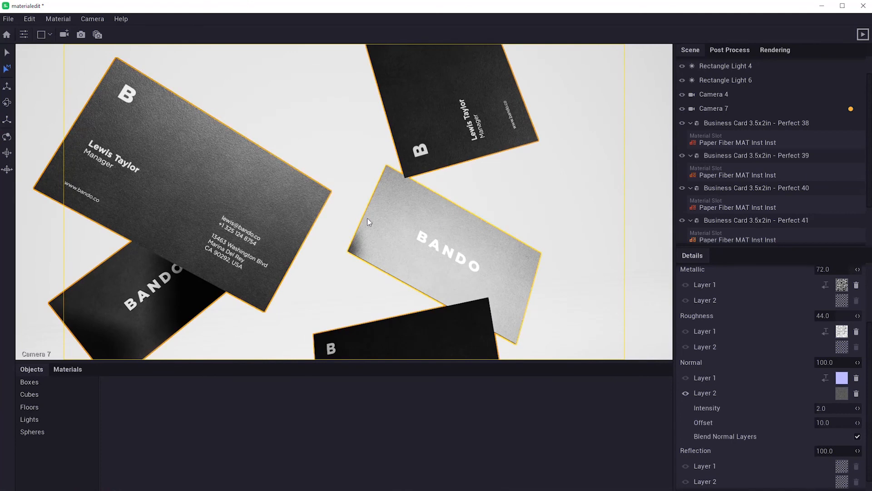
{"action": "scroll", "coordinate": [273, 217], "scroll_direction": "down", "scroll_amount": 5}
{"action": "left_click_drag", "start_coordinate": [274, 217], "coordinate": [371, 227]}
{"action": "scroll", "coordinate": [358, 219], "scroll_direction": "up", "scroll_amount": 4}
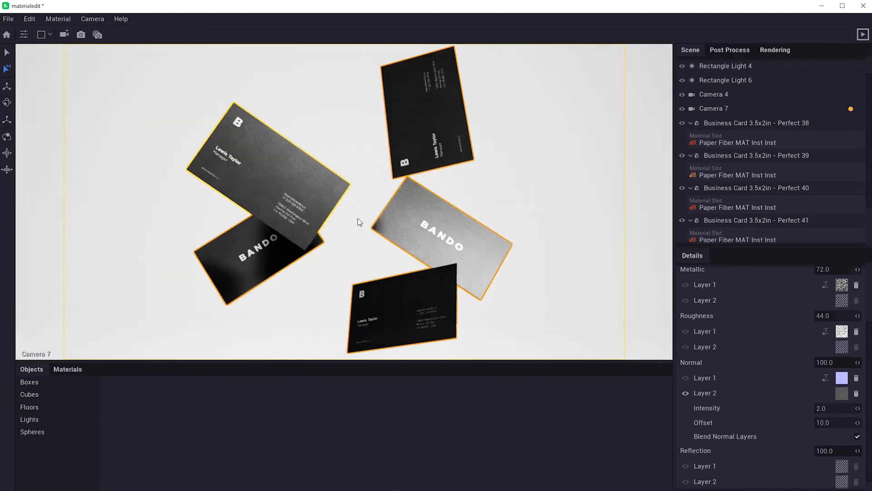
{"action": "scroll", "coordinate": [358, 219], "scroll_direction": "down", "scroll_amount": 1}
{"action": "left_click", "coordinate": [349, 141]}
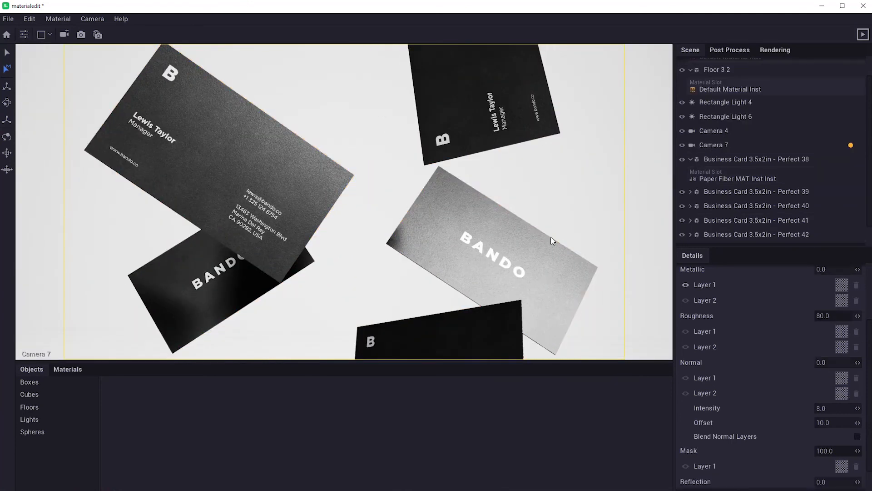